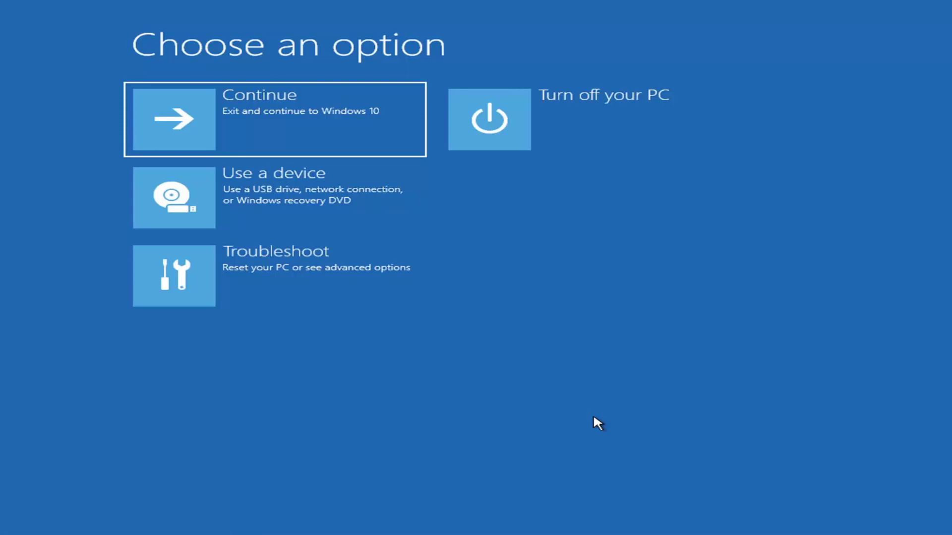
Run Startup Repair from the advanced troubleshooting options
{"action": "left_click", "coordinate": [267, 114]}
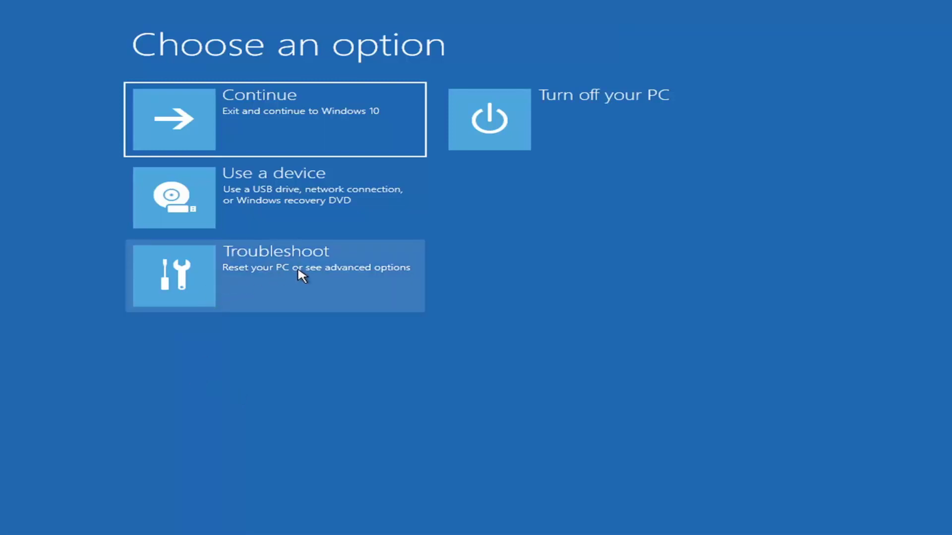
{"action": "left_click", "coordinate": [351, 276]}
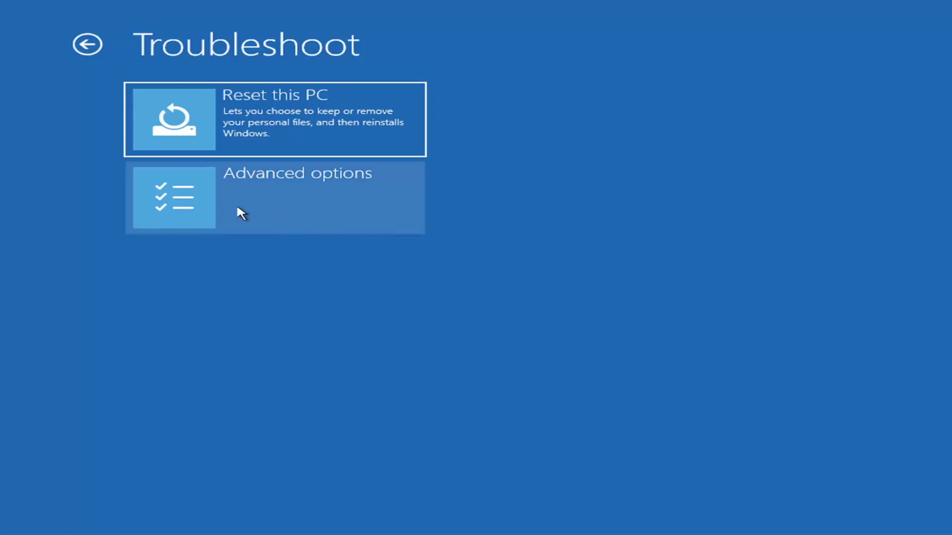
{"action": "left_click", "coordinate": [295, 197]}
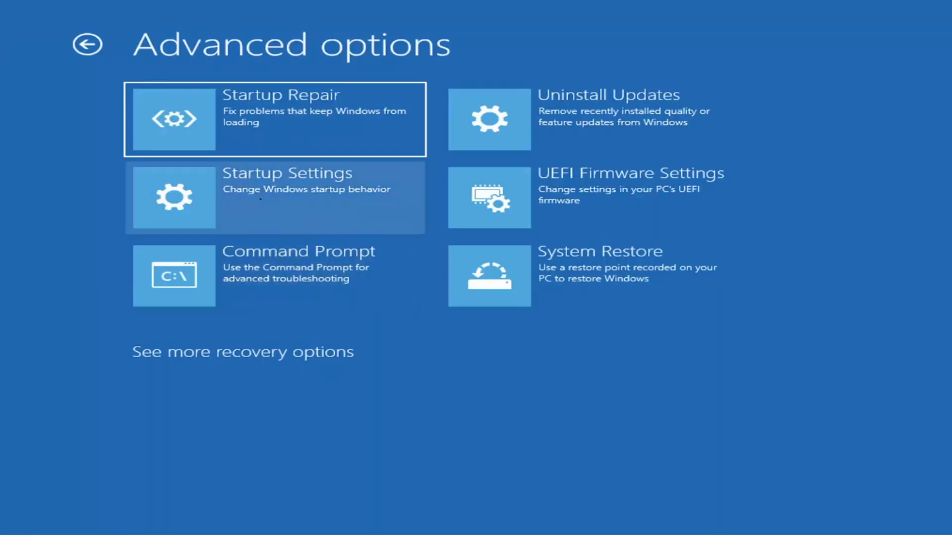
{"action": "left_click", "coordinate": [245, 127]}
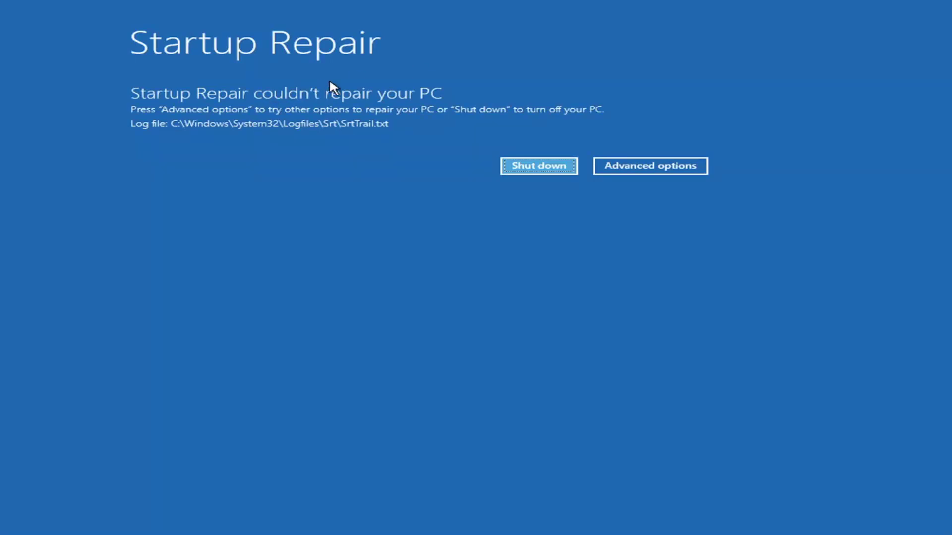
Review the Startup Settings page and the Uninstall Updates choices among the advanced options, returning without applying any of them
{"action": "left_click", "coordinate": [664, 166]}
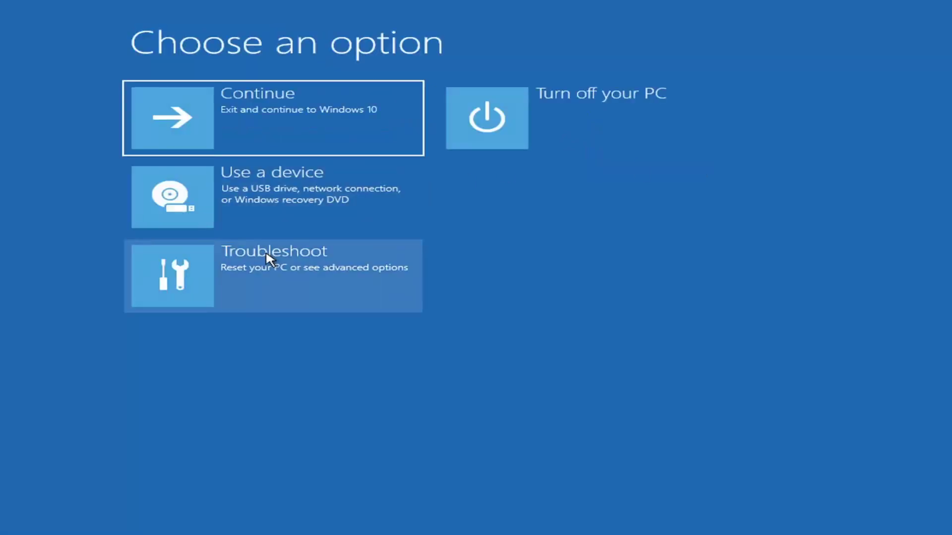
{"action": "left_click", "coordinate": [240, 286]}
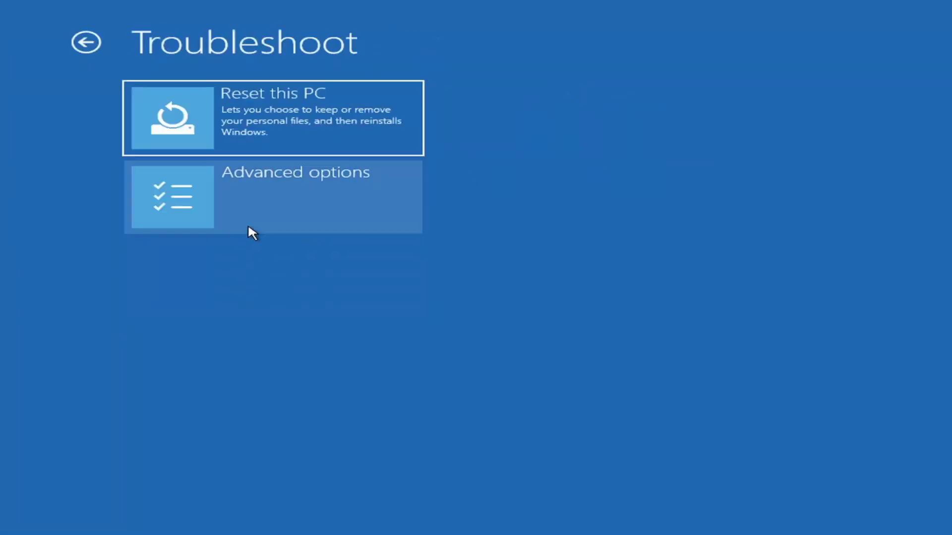
{"action": "left_click", "coordinate": [246, 203]}
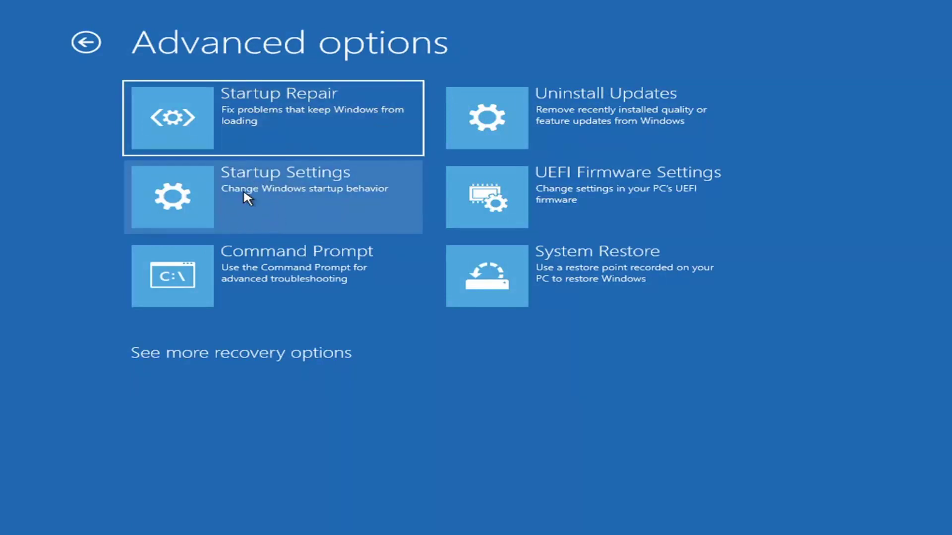
{"action": "left_click", "coordinate": [245, 196]}
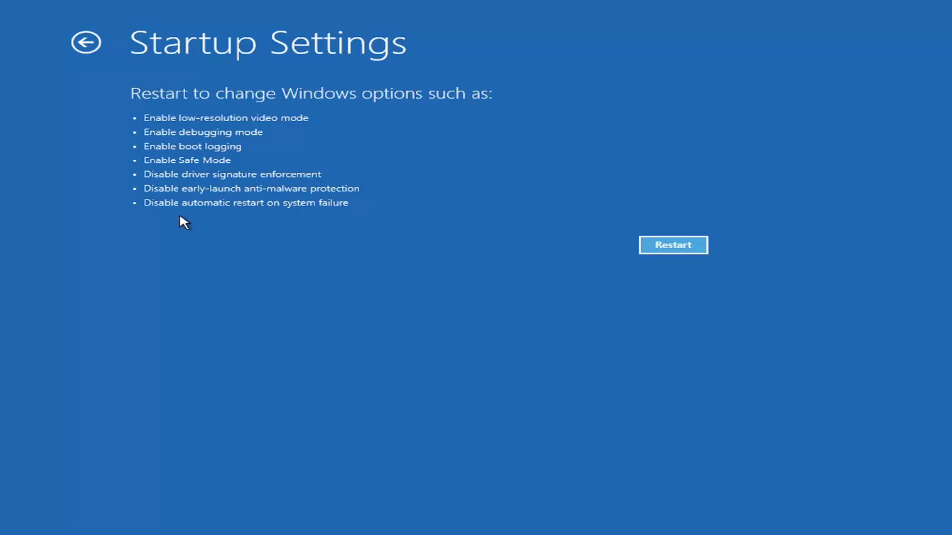
{"action": "left_click", "coordinate": [75, 43]}
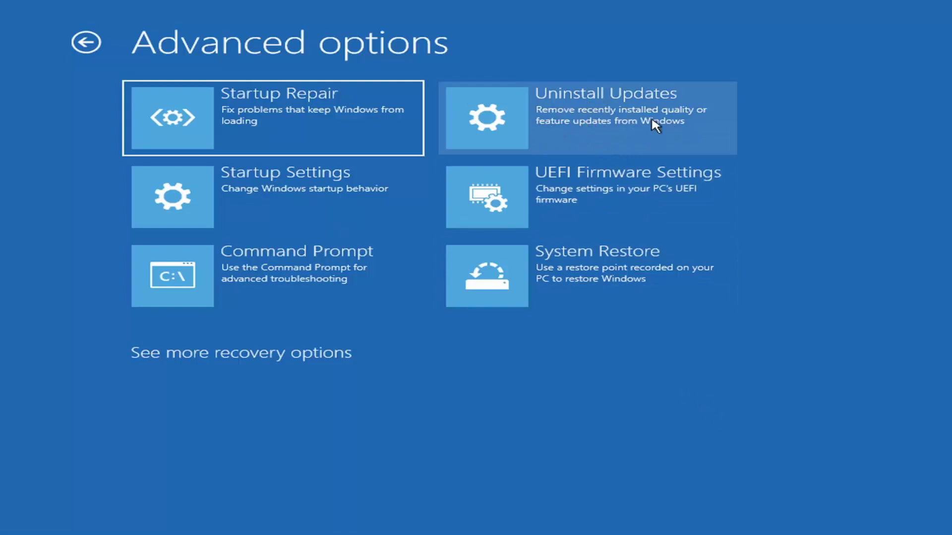
{"action": "left_click", "coordinate": [500, 122]}
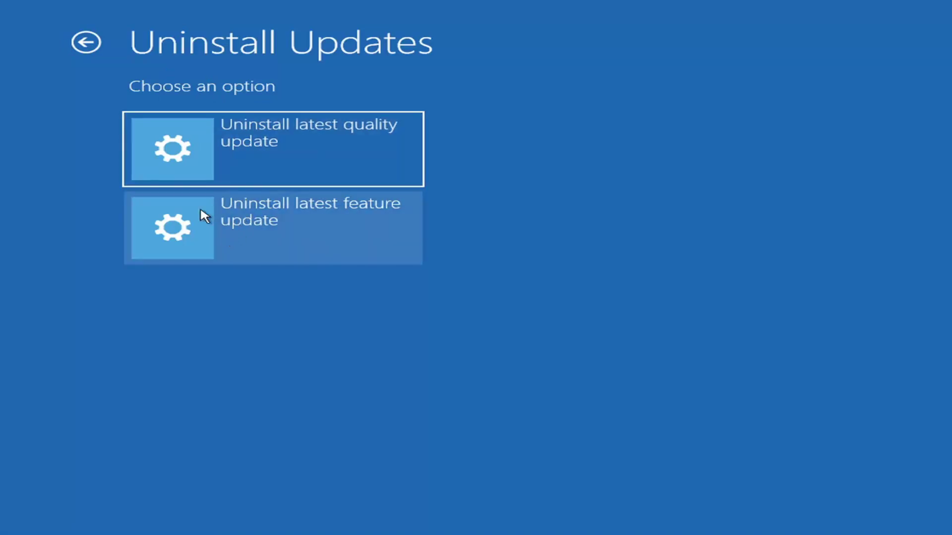
{"action": "left_click", "coordinate": [89, 42]}
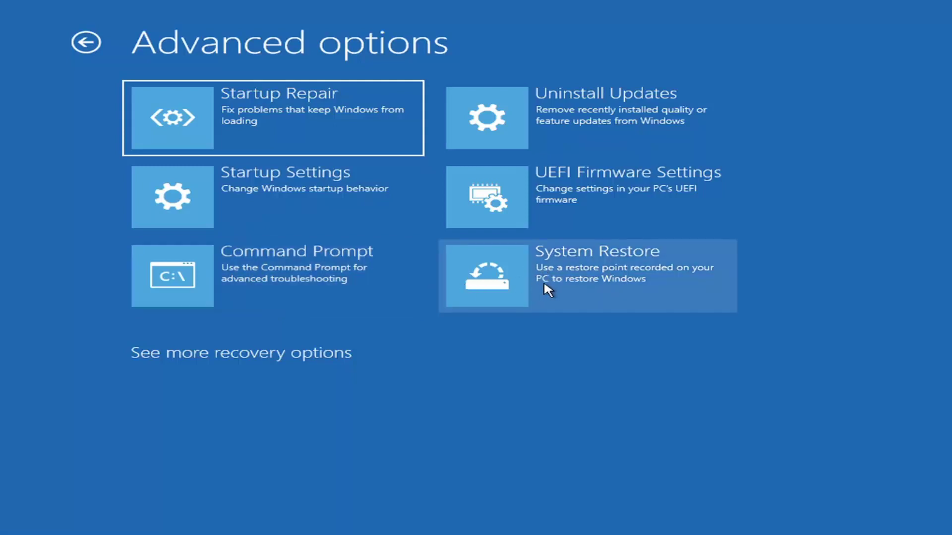
Restore Windows to the manual "Before Updates" restore point of 7/9/2021 12:37:05 PM and restart the computer
{"action": "left_click", "coordinate": [593, 286]}
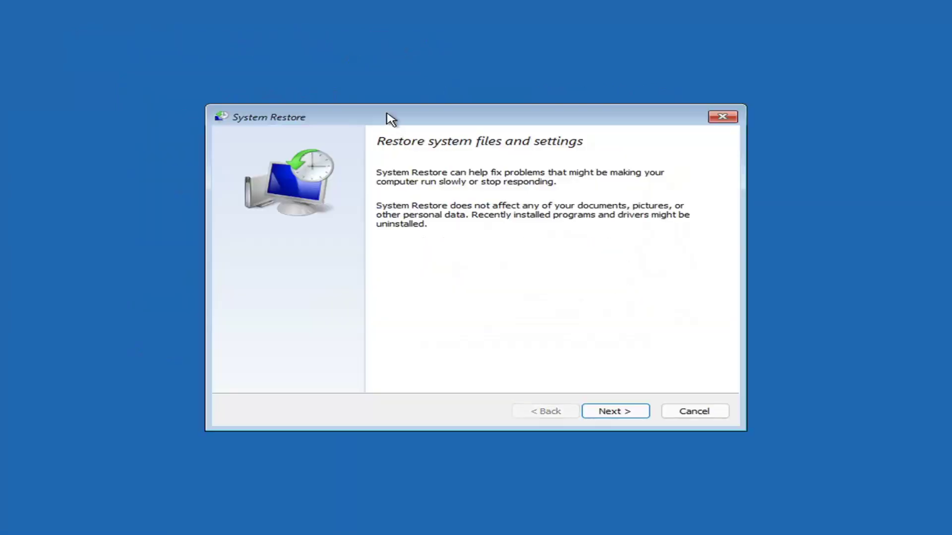
{"action": "left_click", "coordinate": [606, 412]}
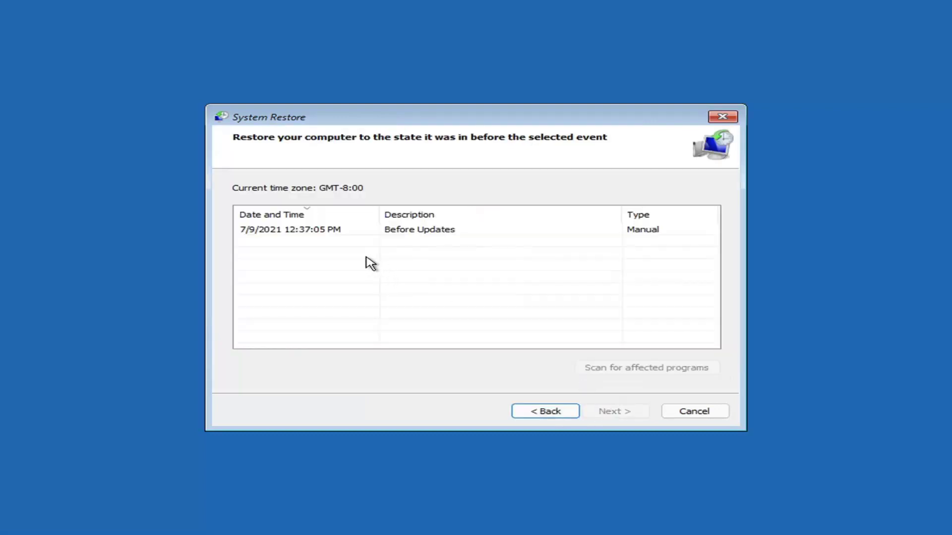
{"action": "left_click", "coordinate": [292, 232]}
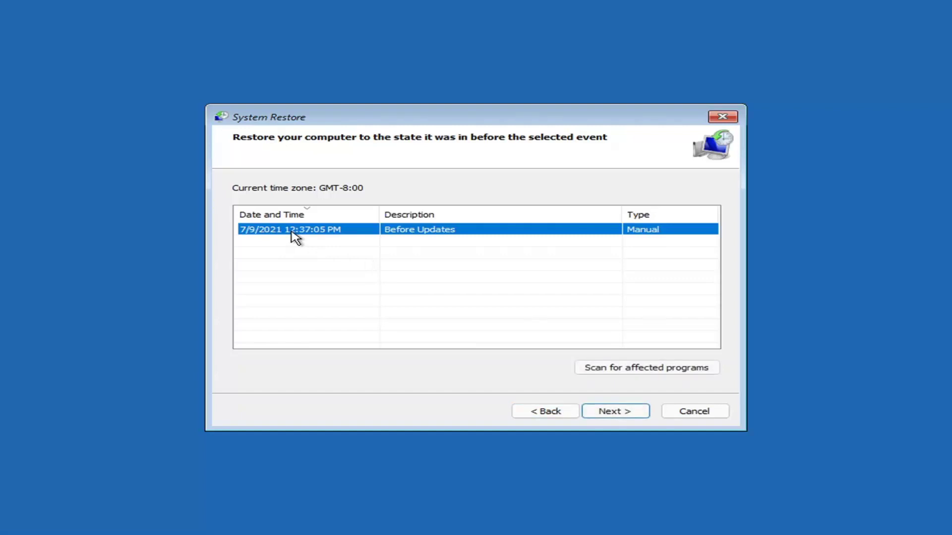
{"action": "left_click", "coordinate": [626, 414]}
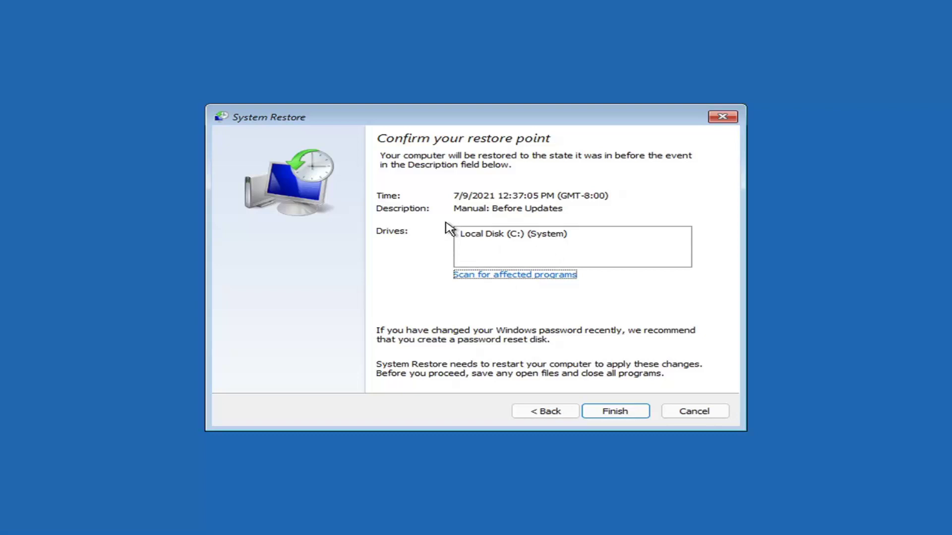
{"action": "left_click", "coordinate": [614, 418]}
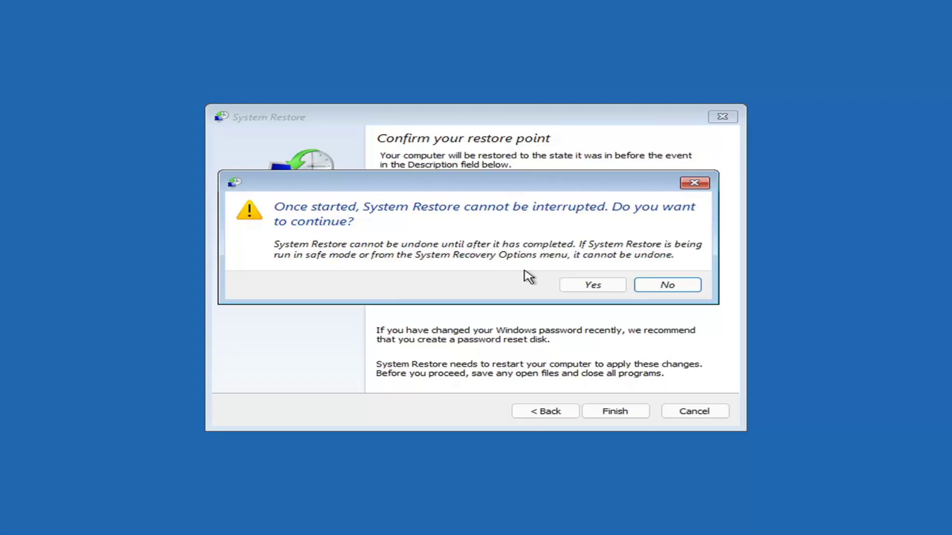
{"action": "left_click", "coordinate": [593, 290]}
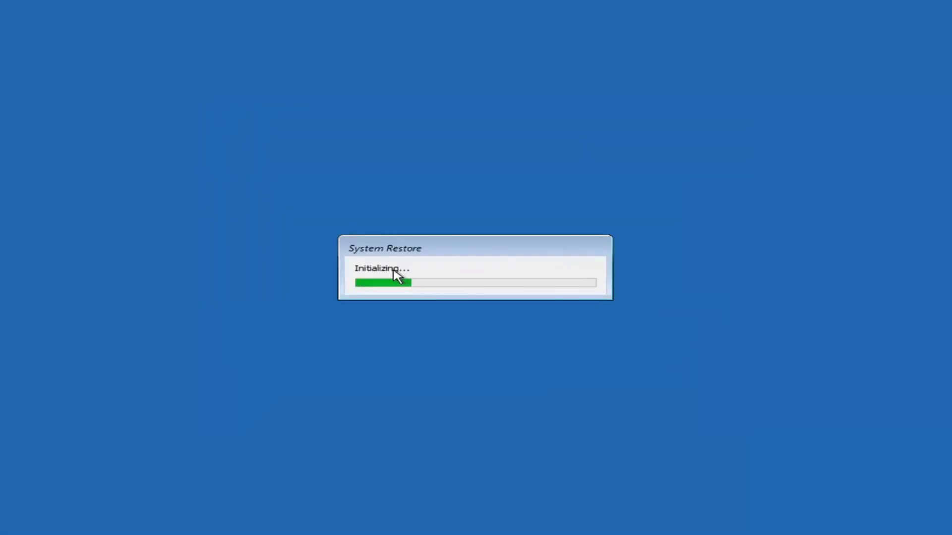
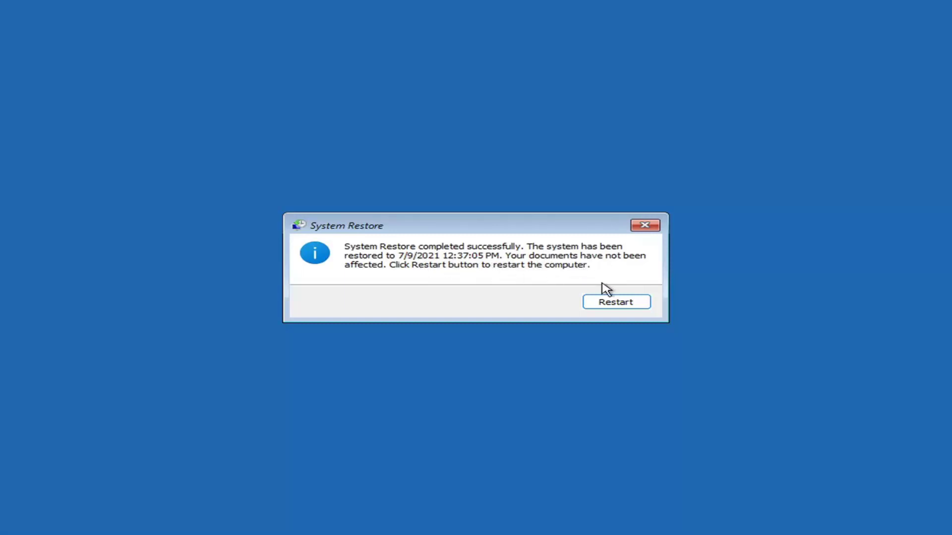
{"action": "left_click", "coordinate": [611, 302]}
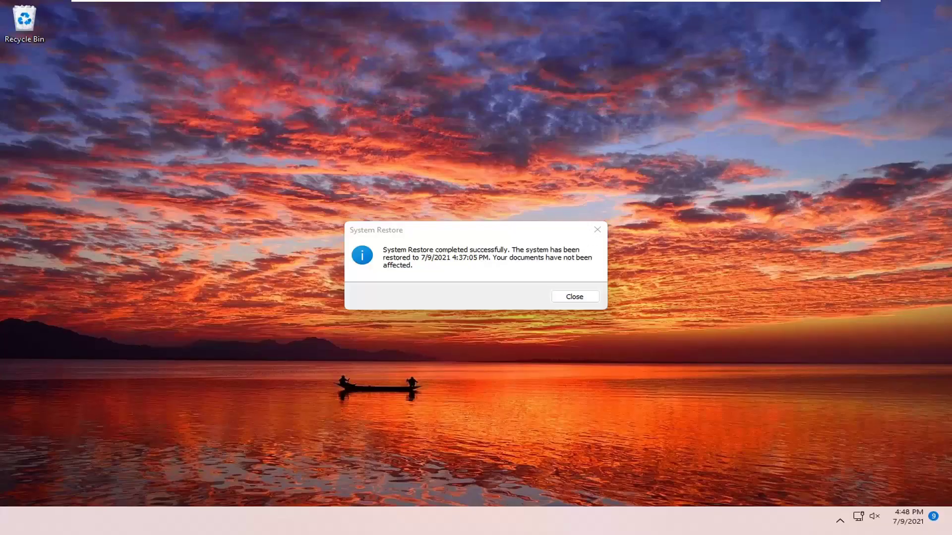
{"action": "left_click", "coordinate": [597, 229]}
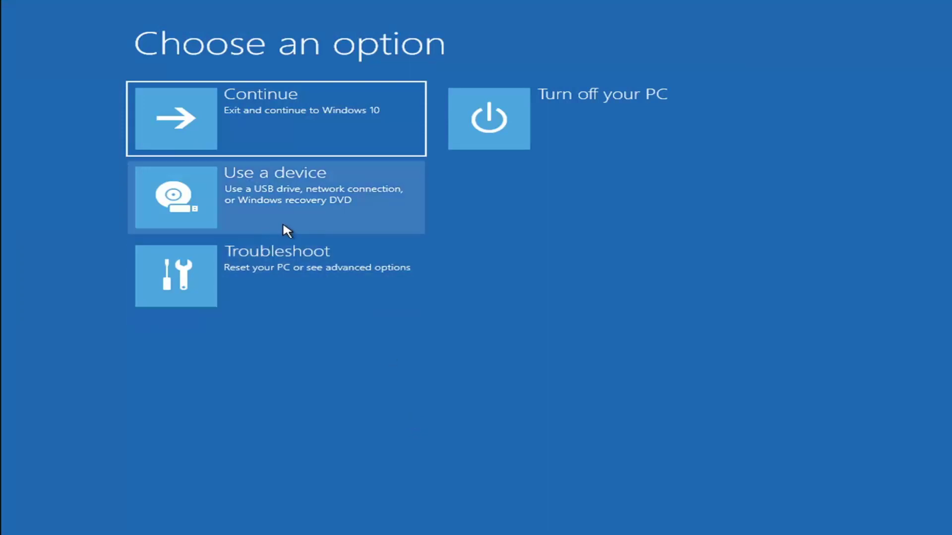
Examine the Reset this PC choices for keeping or removing files, and return to the main recovery screen
{"action": "left_click", "coordinate": [243, 286]}
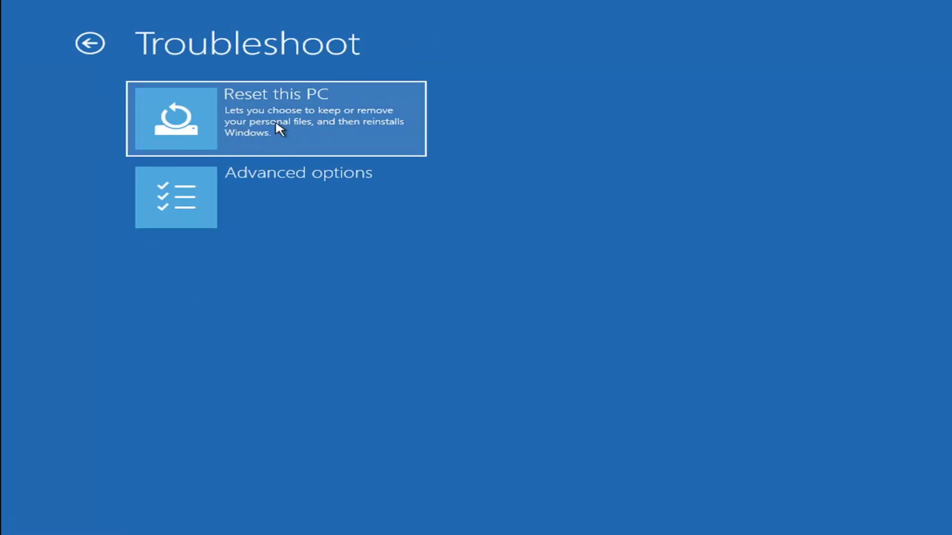
{"action": "left_click", "coordinate": [311, 132]}
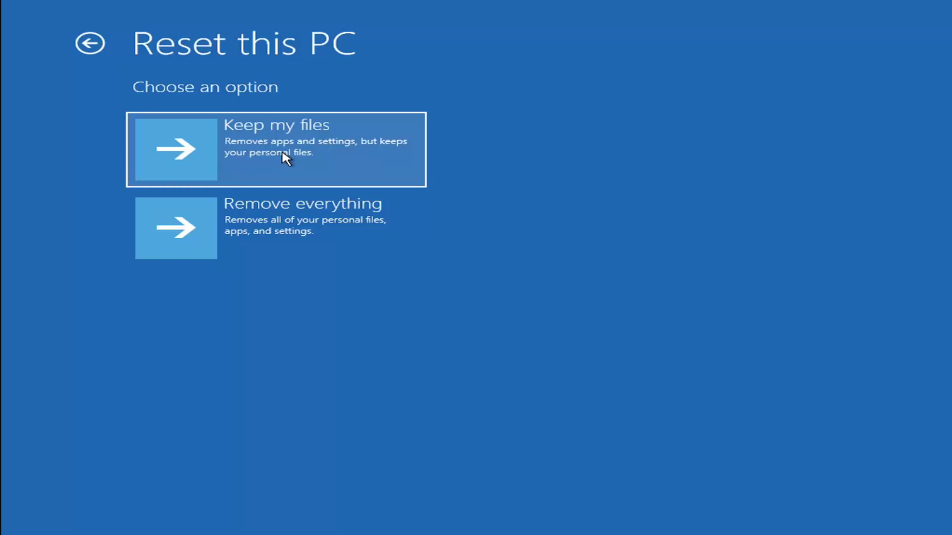
{"action": "left_click", "coordinate": [99, 45]}
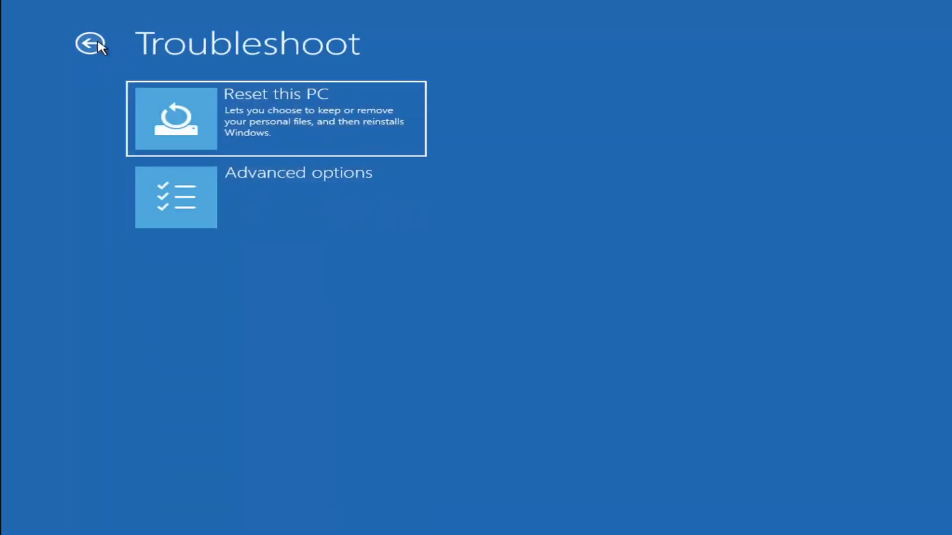
{"action": "left_click", "coordinate": [97, 44]}
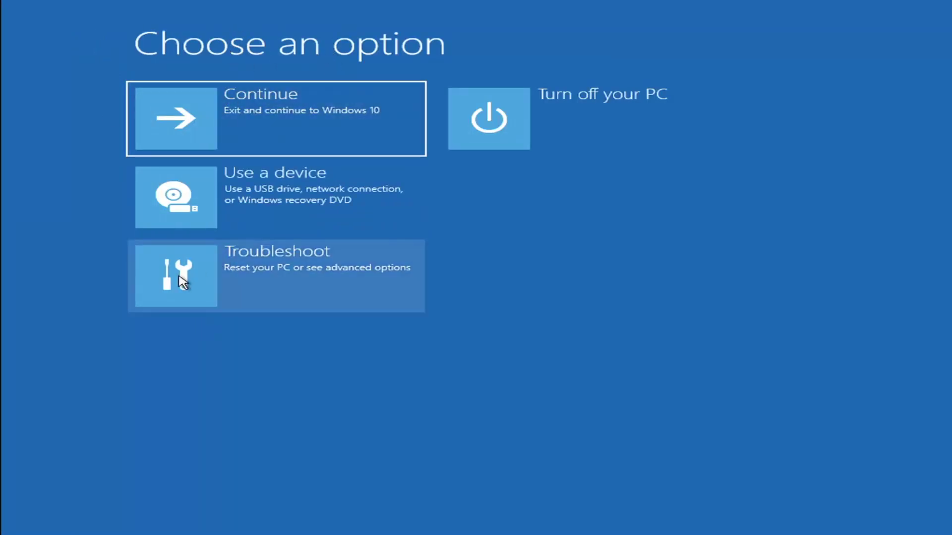
Open the recovery Command Prompt on the C: drive and list the drive's root directory with dir
{"action": "left_click", "coordinate": [293, 276]}
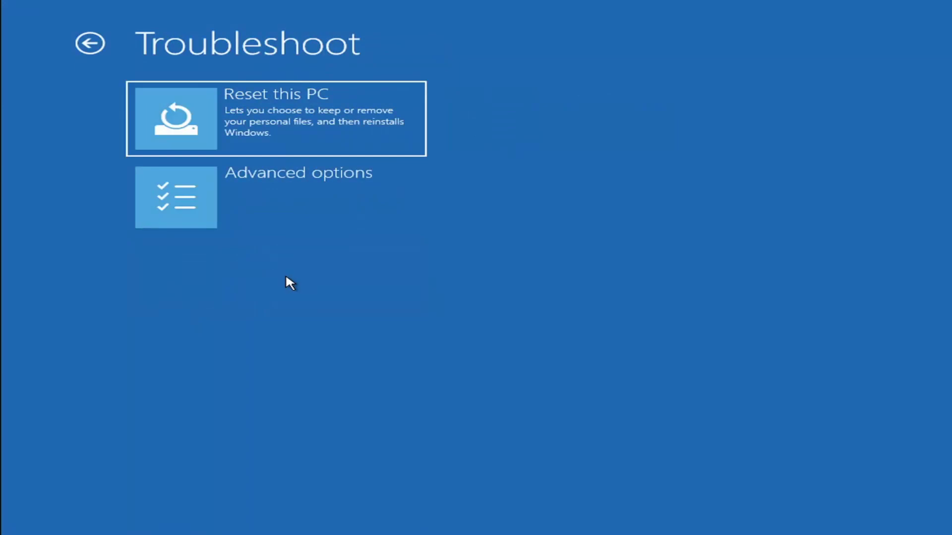
{"action": "left_click", "coordinate": [285, 203]}
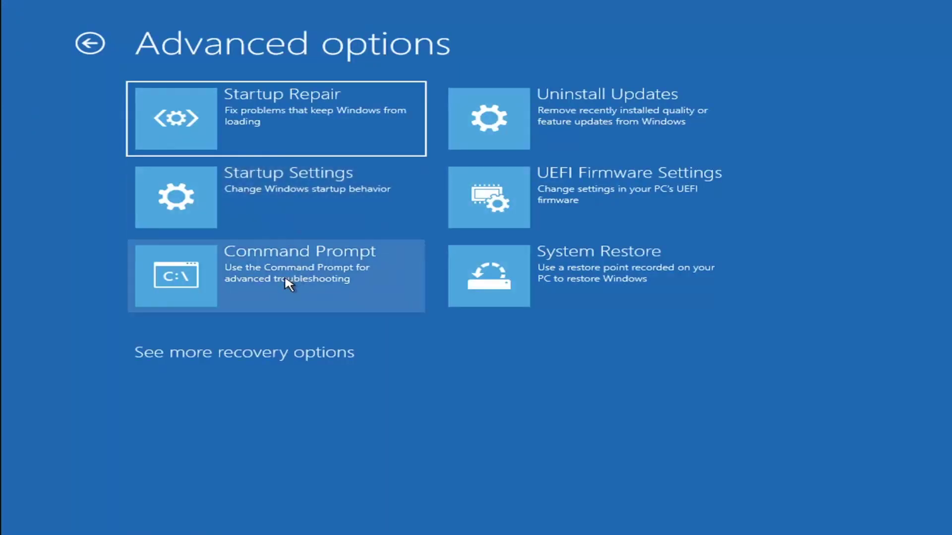
{"action": "left_click", "coordinate": [234, 281]}
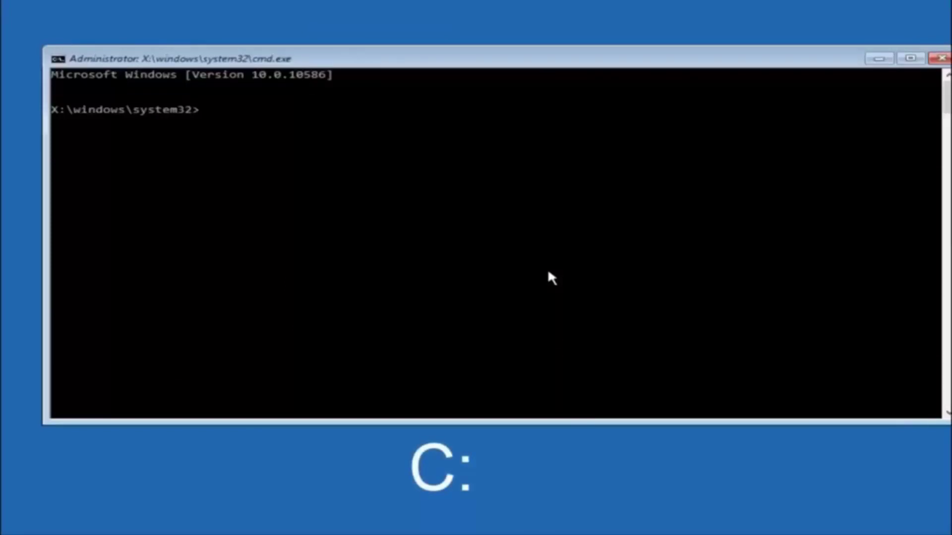
{"action": "type", "text": "c:"}
{"action": "key", "text": "Return"}
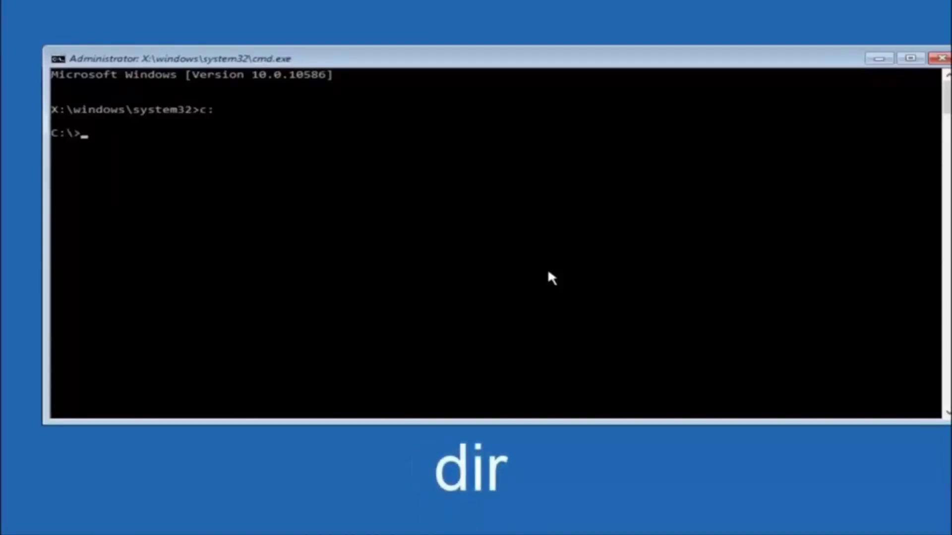
{"action": "type", "text": "dir"}
{"action": "key", "text": "Return"}
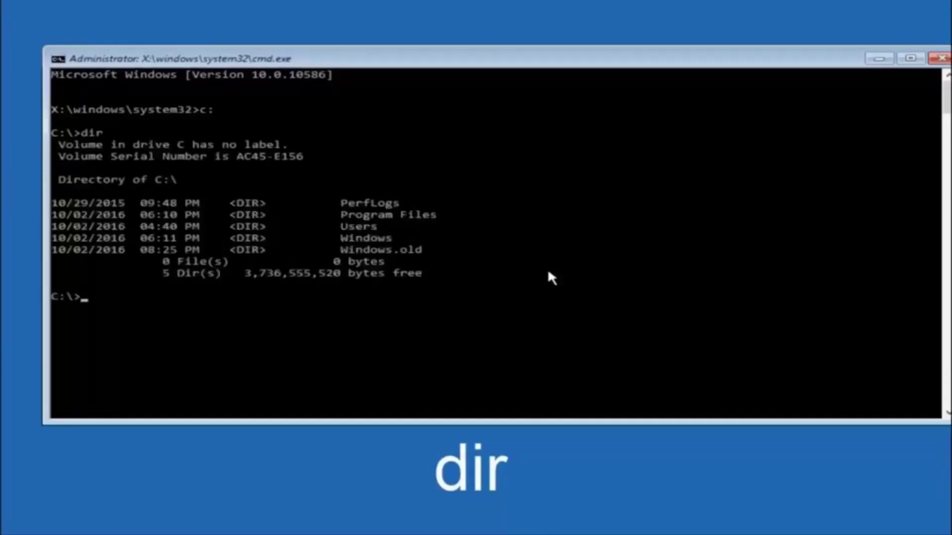
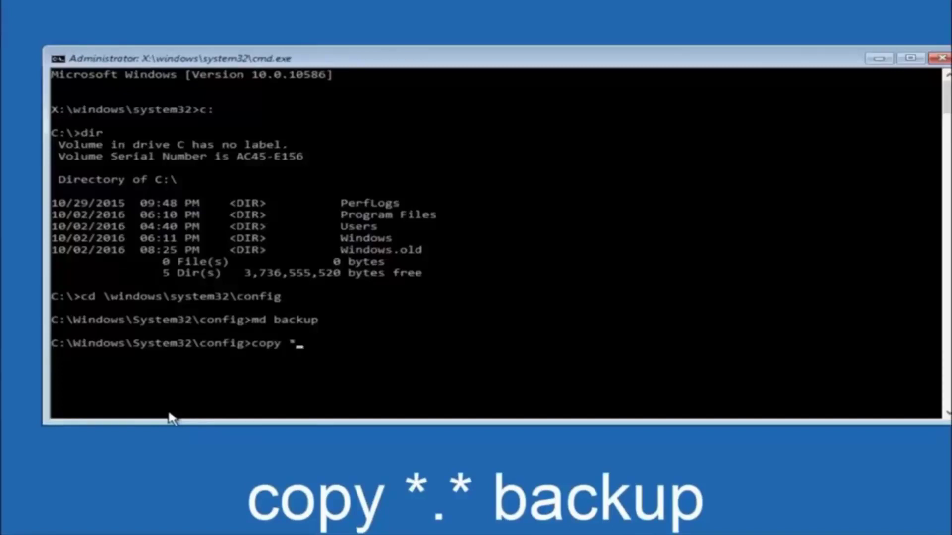
Complete and run the command copy *.* backup to copy all config files into the backup folder
{"action": "type", "text": ".*"}
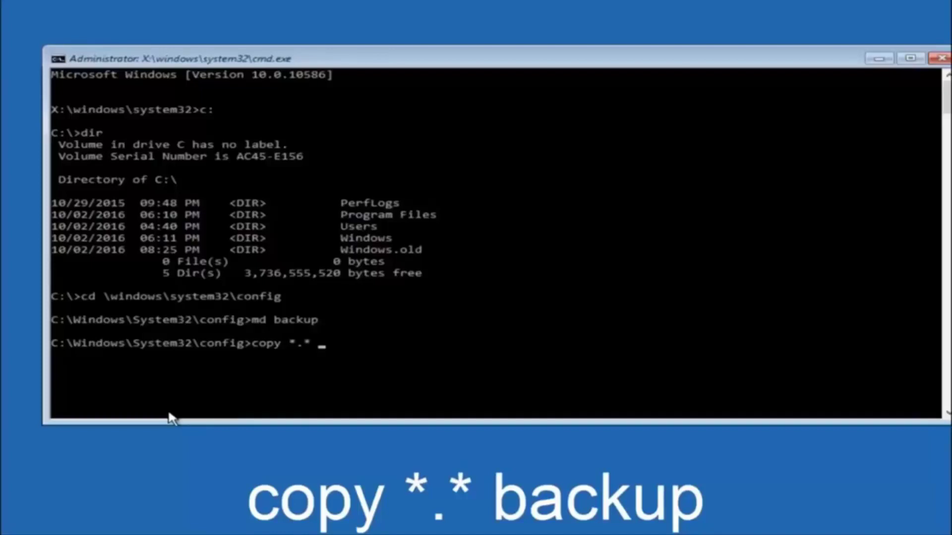
{"action": "type", "text": " backup"}
{"action": "key", "text": "Return"}
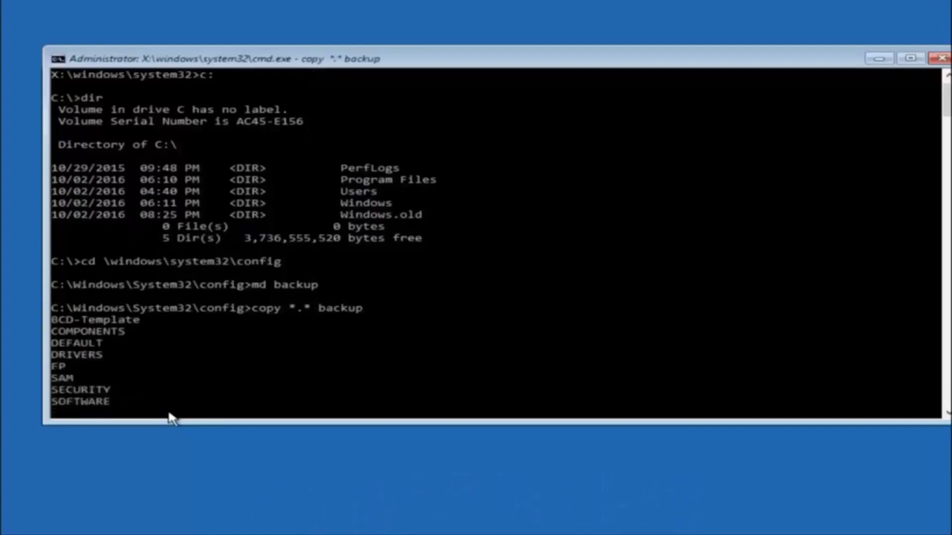
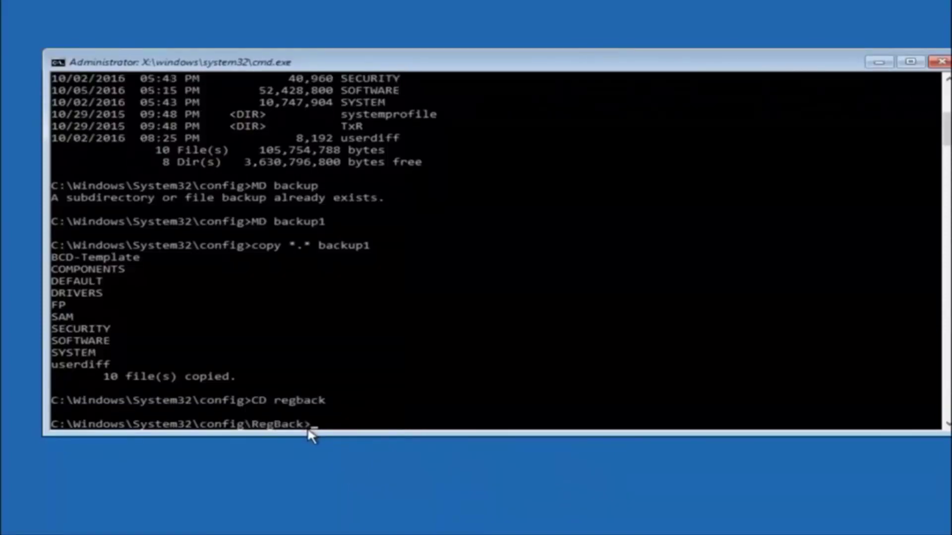
List the RegBack folder and copy all its files to the parent config folder with copy *.* .., overwriting all existing ones
{"action": "type", "text": "dir"}
{"action": "key", "text": "Return"}
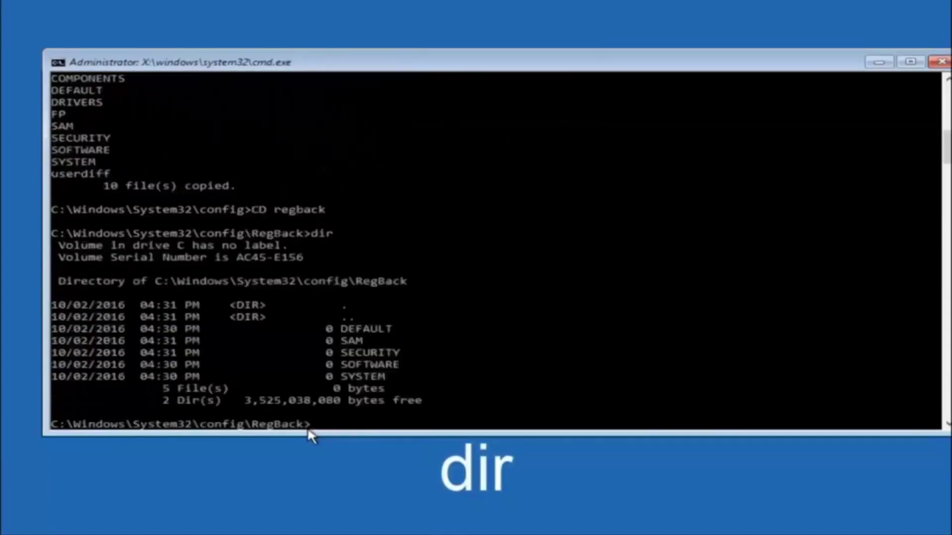
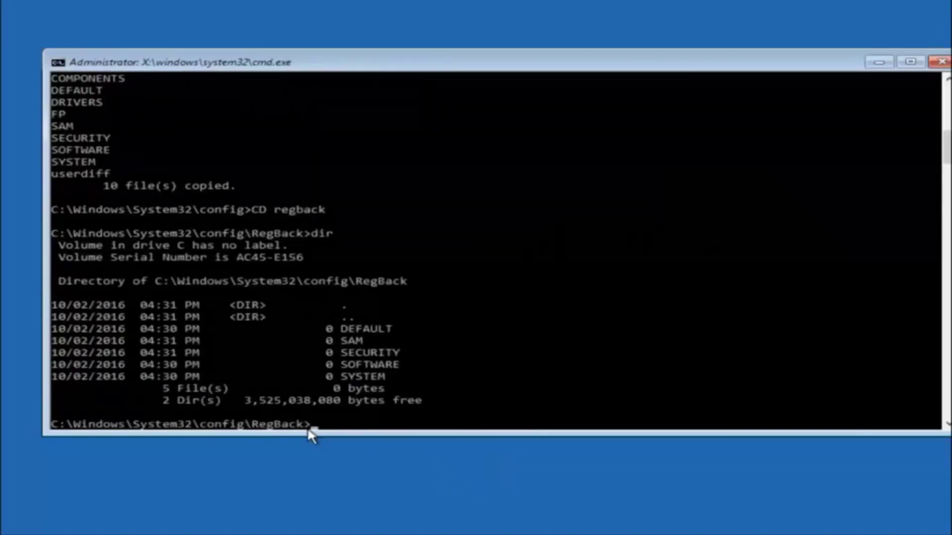
{"action": "type", "text": "copy *.*"}
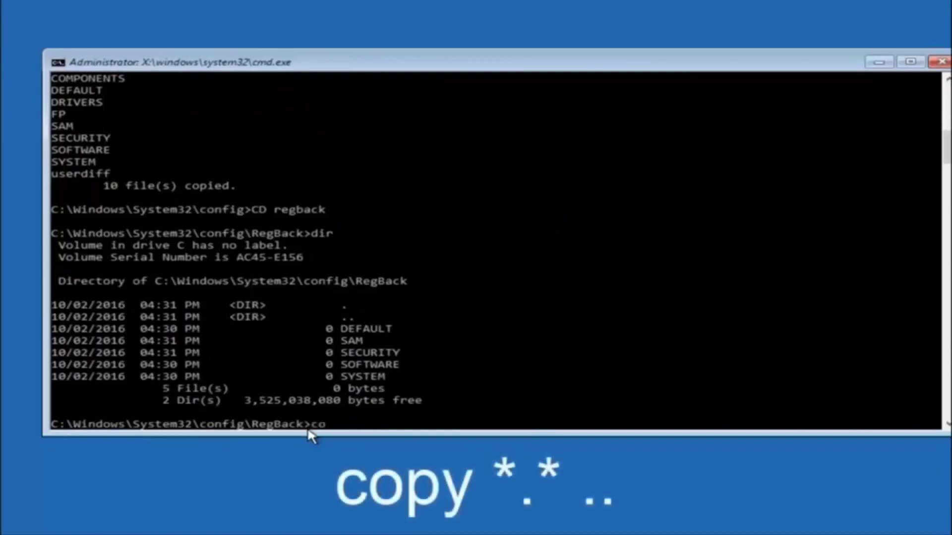
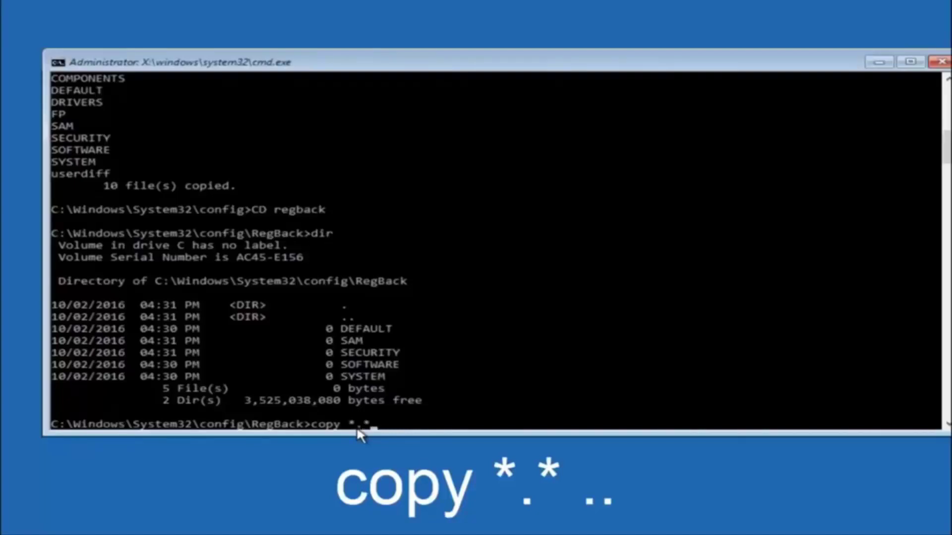
{"action": "key", "text": "BackSpace"}
{"action": "type", "text": "*"}
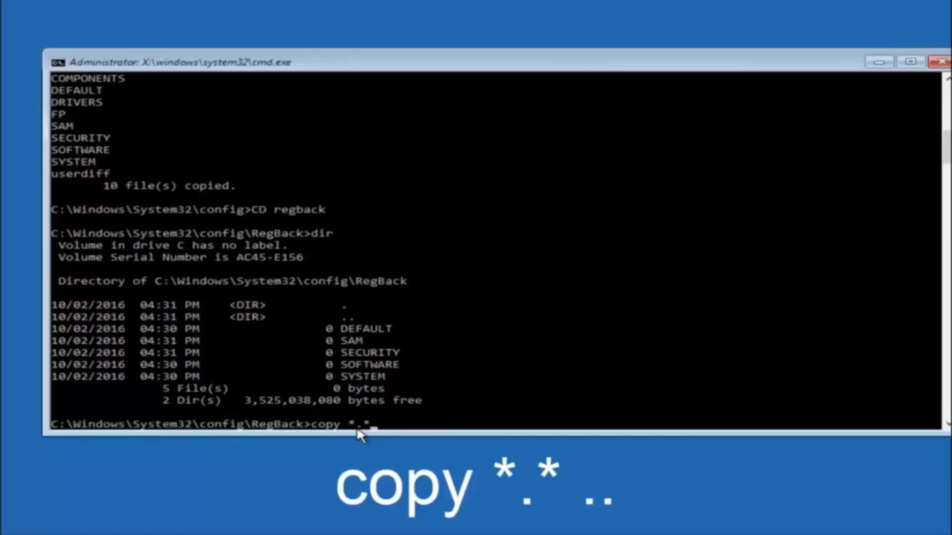
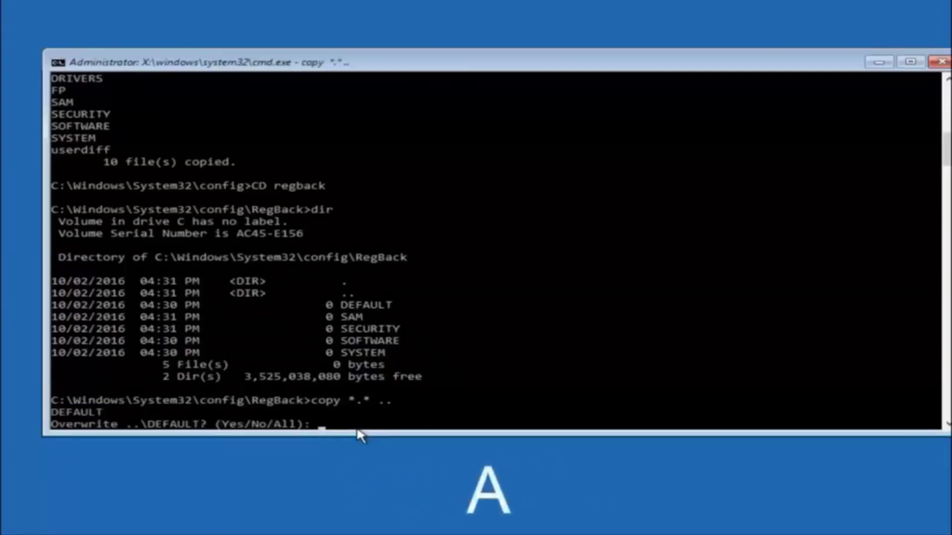
{"action": "type", "text": "A"}
{"action": "key", "text": "Return"}
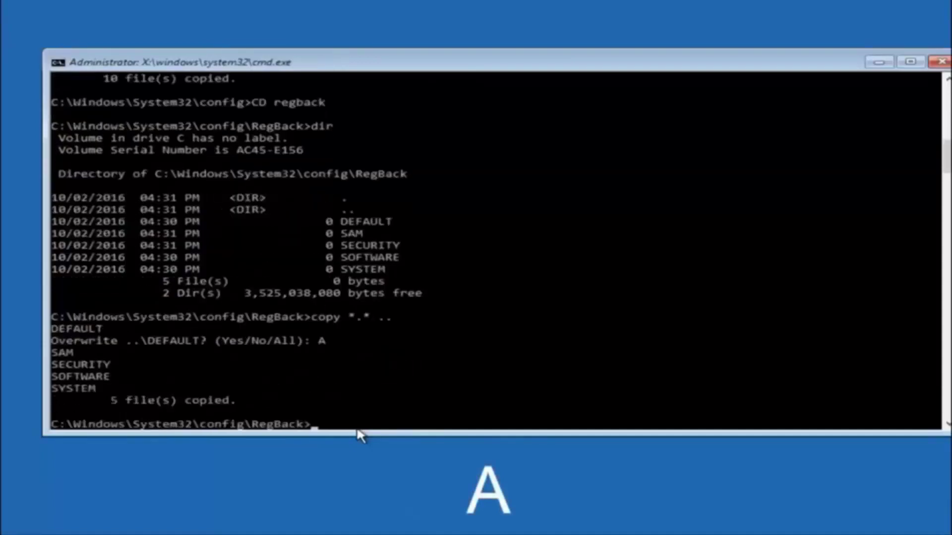